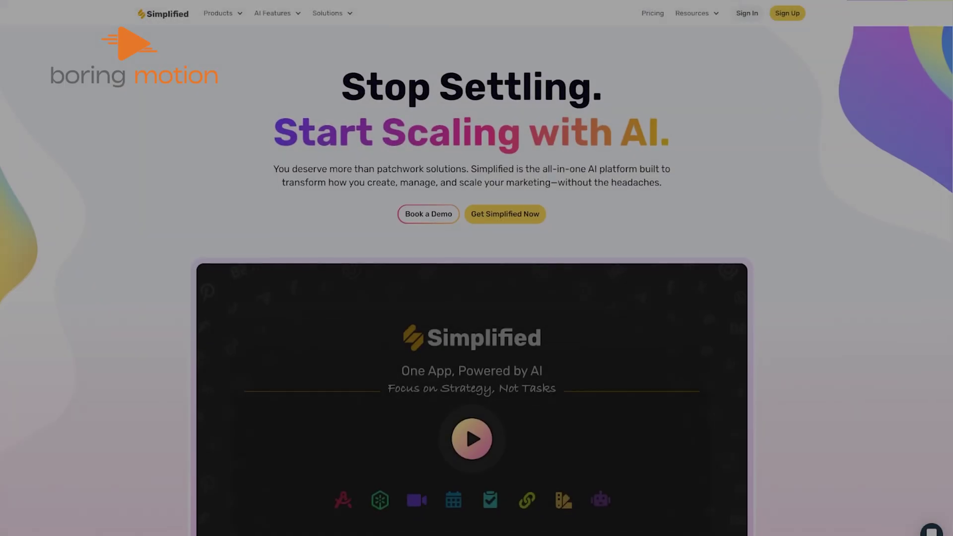
scroll(254, 32, "down", 2)
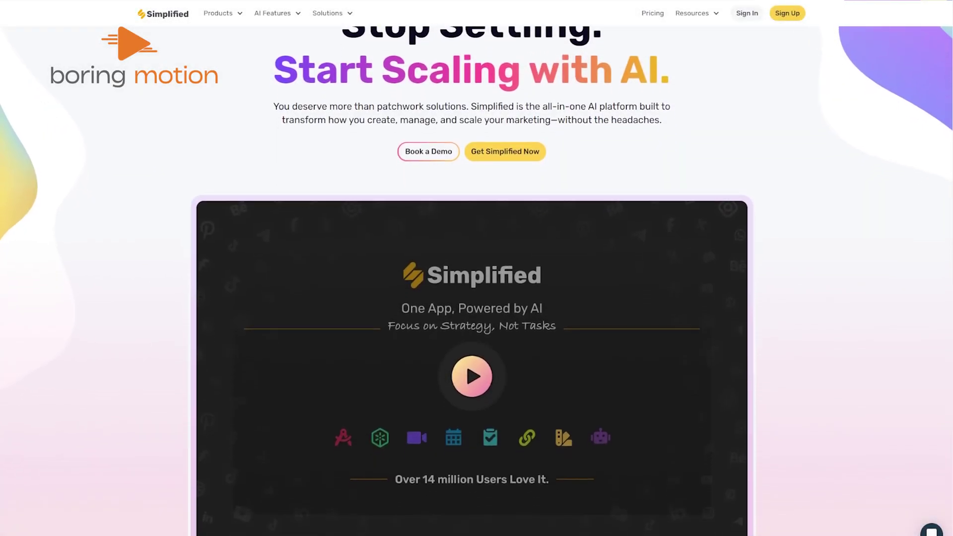
Browse Simplified's Products menu and lengthen the first clip on the video timeline
left_click(221, 13)
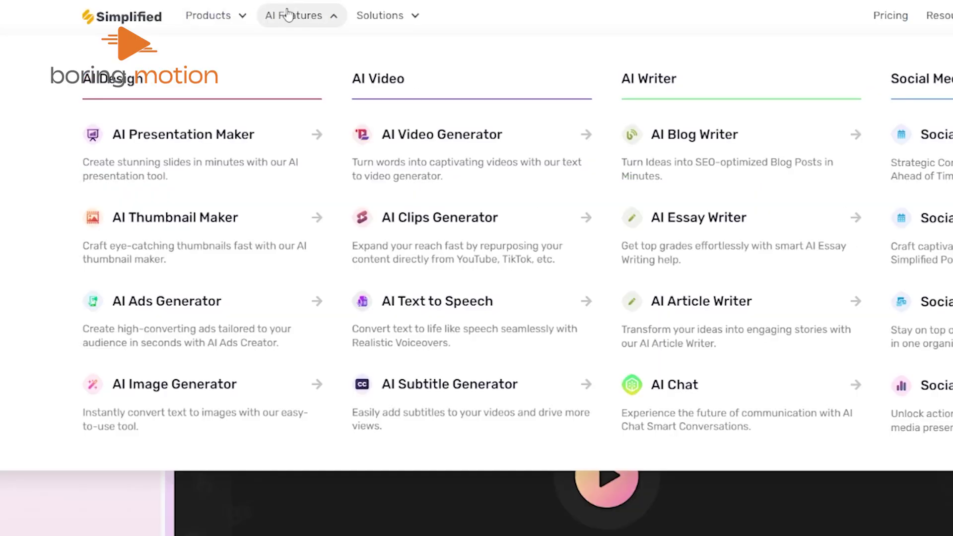
mouse_move(385, 15)
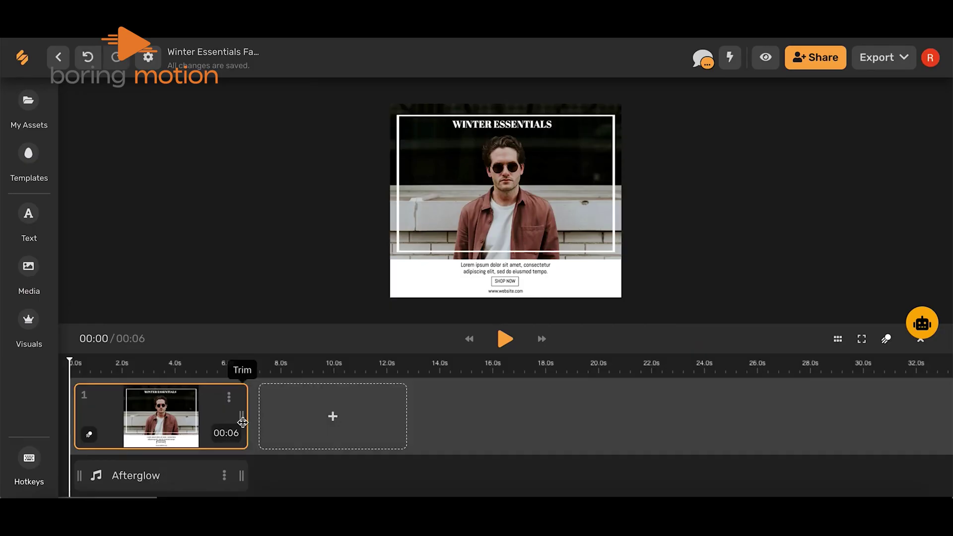
left_click_drag(243, 422, 323, 426)
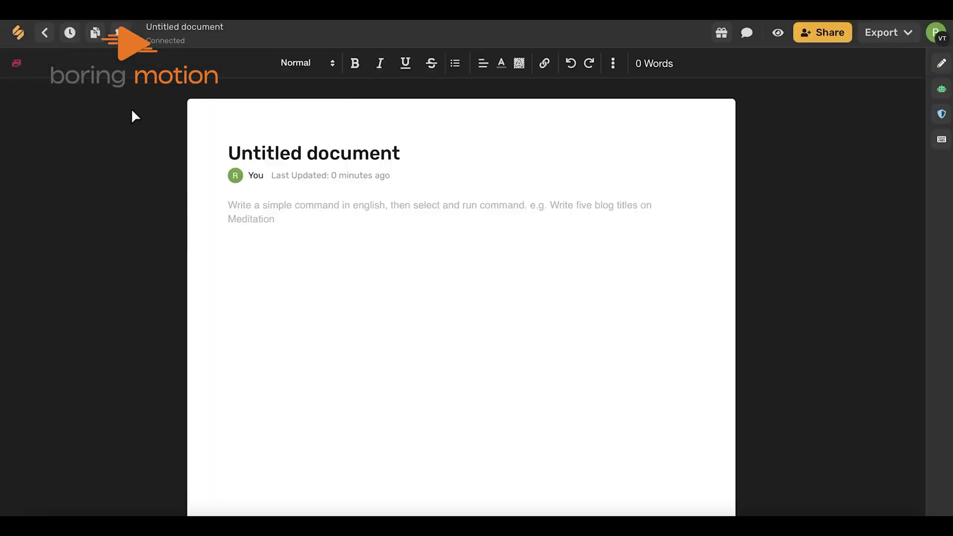
Insert an AI-generated blog introduction on Instagram hashtags, then begin renaming the untitled document
left_click(941, 88)
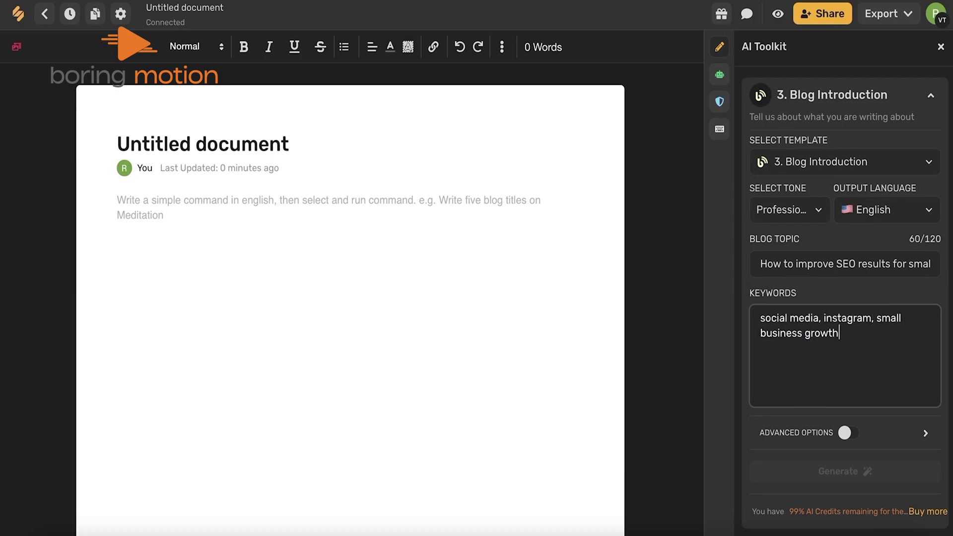
scroll(812, 425, "down", 1)
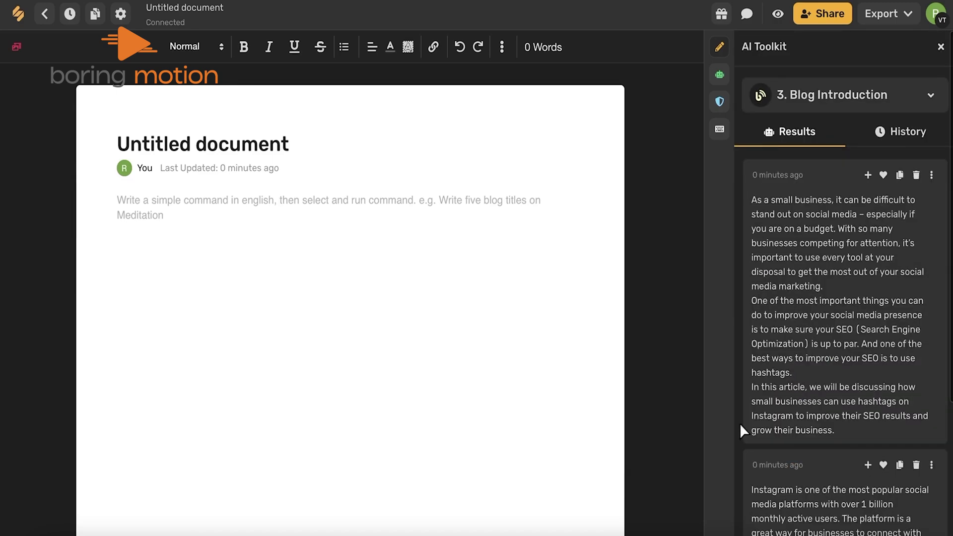
left_click(867, 176)
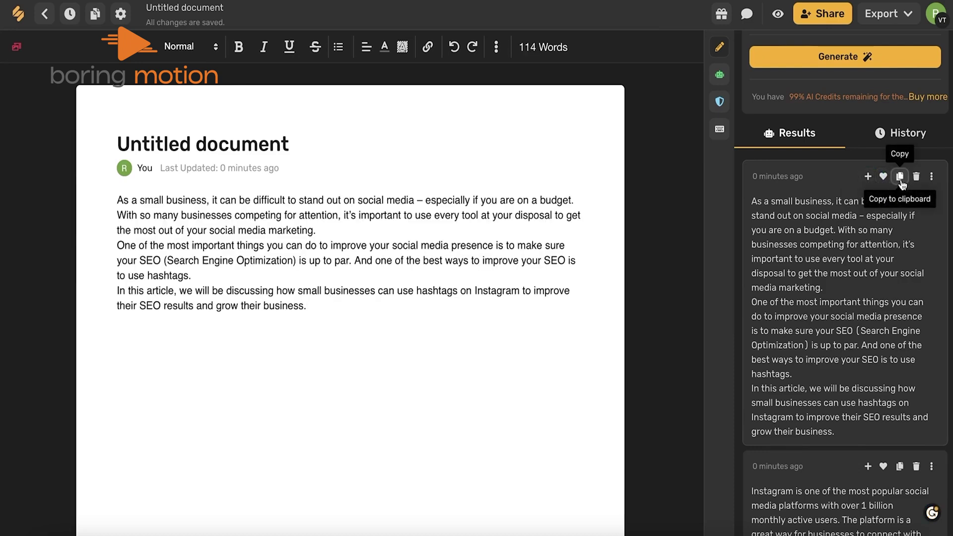
left_click(916, 177)
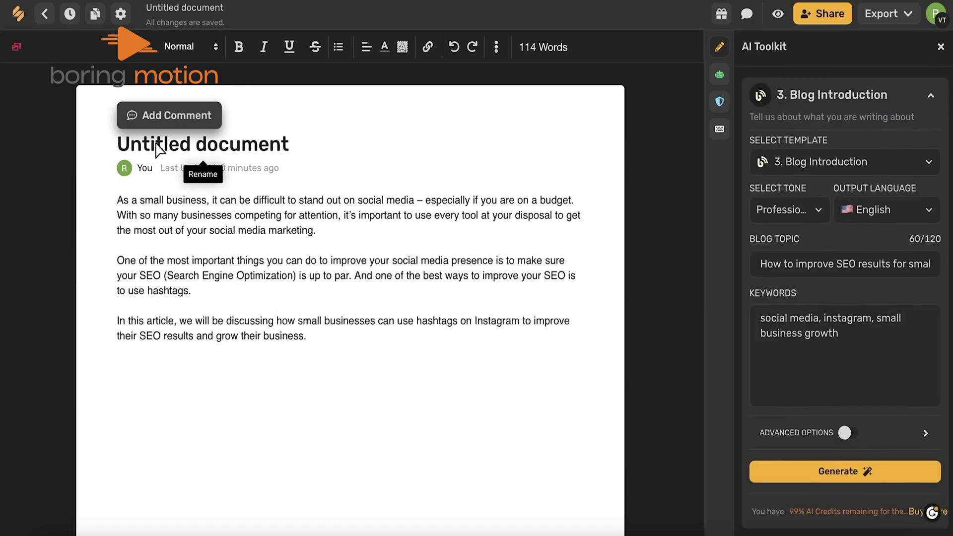
left_click(211, 143)
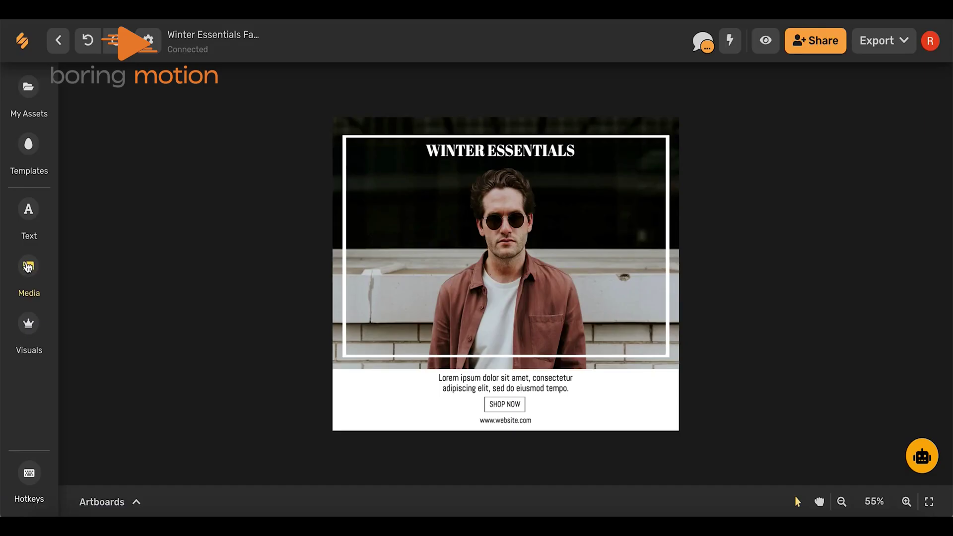
Browse the Media library's Videos, GIFs and Audio for the Winter Essentials design, then view its export options
left_click(28, 267)
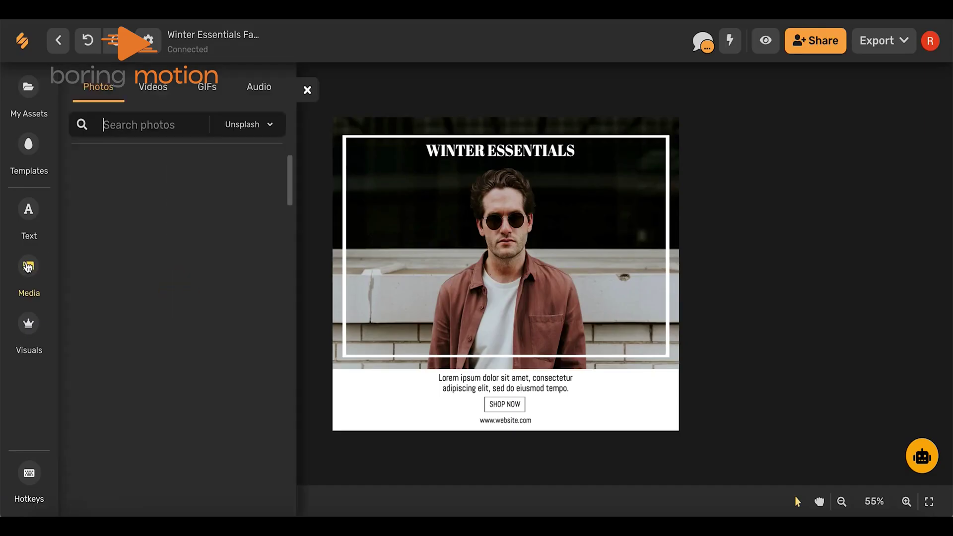
left_click(152, 87)
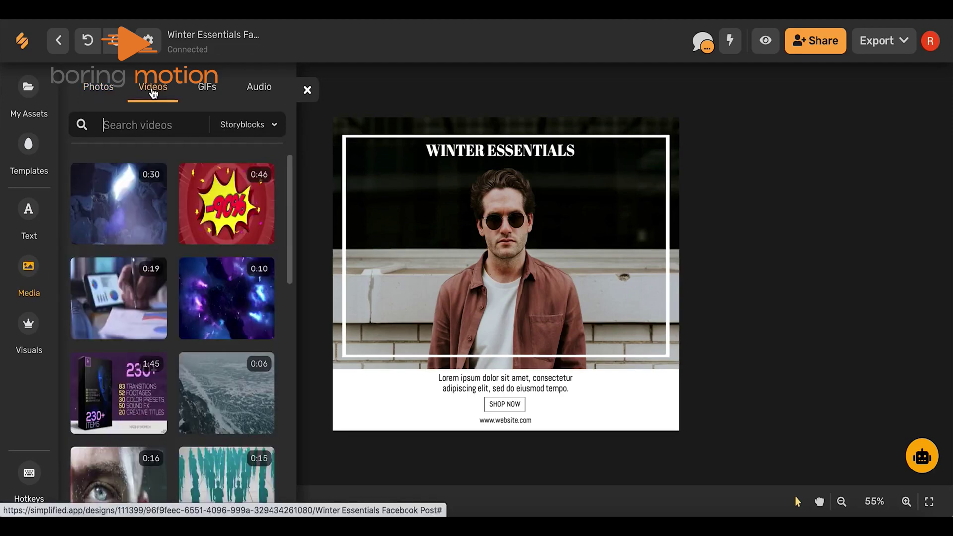
left_click(217, 91)
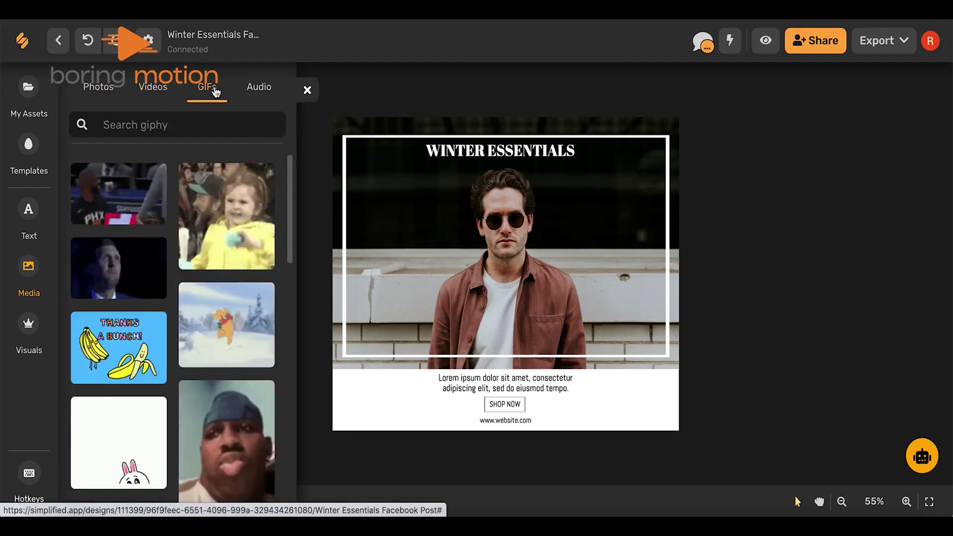
left_click(254, 89)
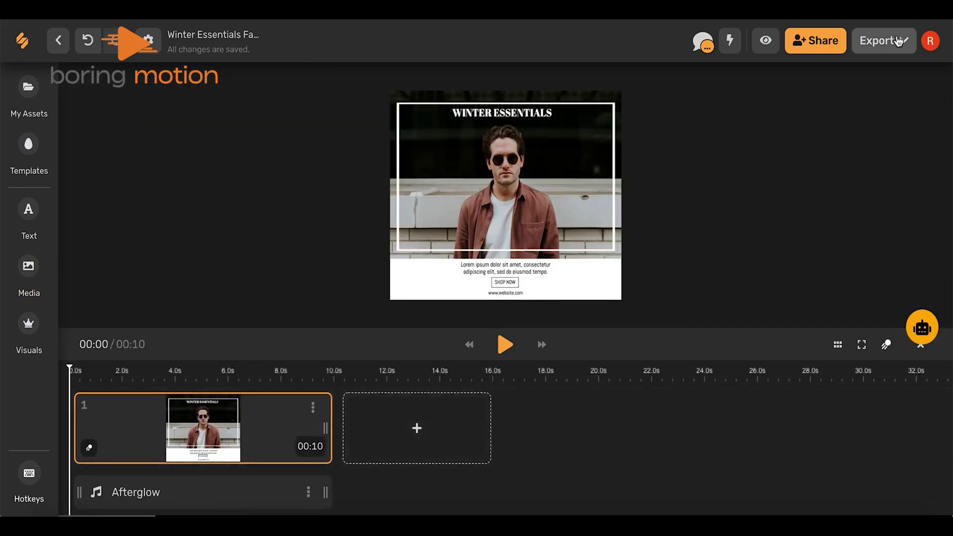
left_click(901, 44)
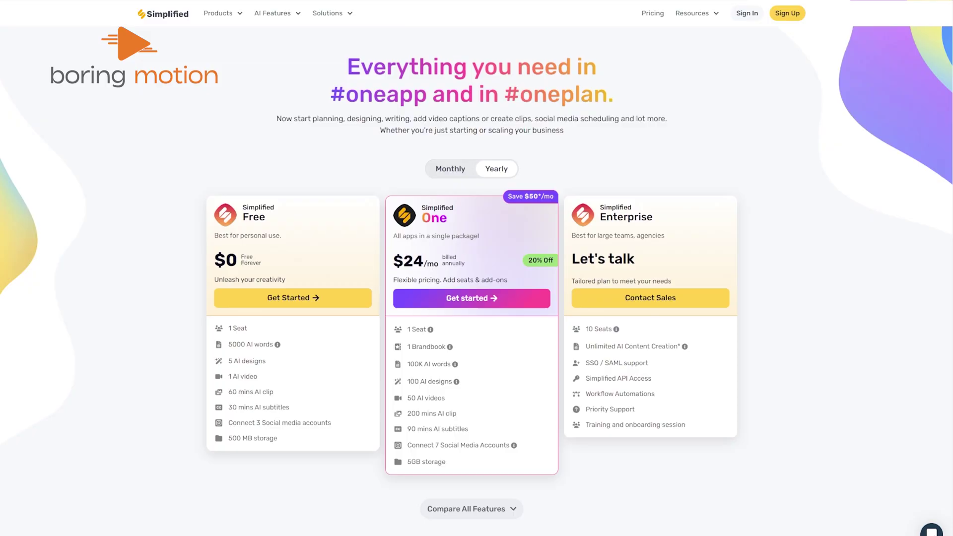
Scroll down the Simplified pricing page
scroll(476, 268, "down", 2)
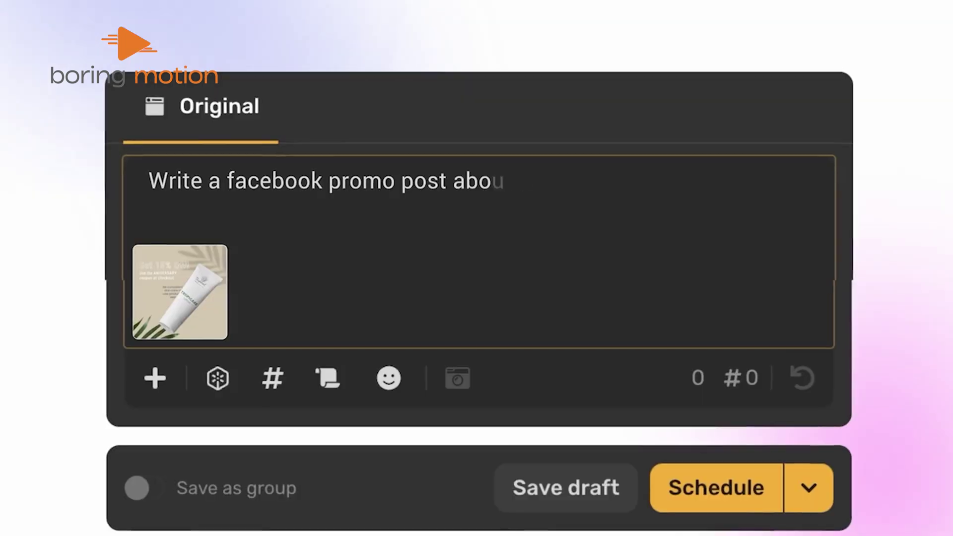
Finish the body lotion post prompt and select all of it for the AI toolbar
type("ut our body lotion")
key("ctrl+a")
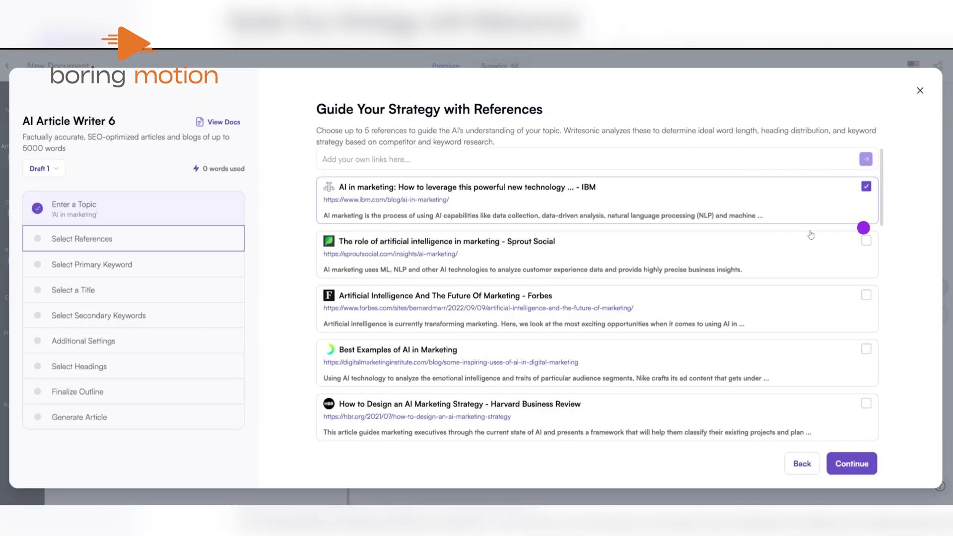
Add more references, set the language to English and upload Marketing_strategy.pdf
left_click(818, 251)
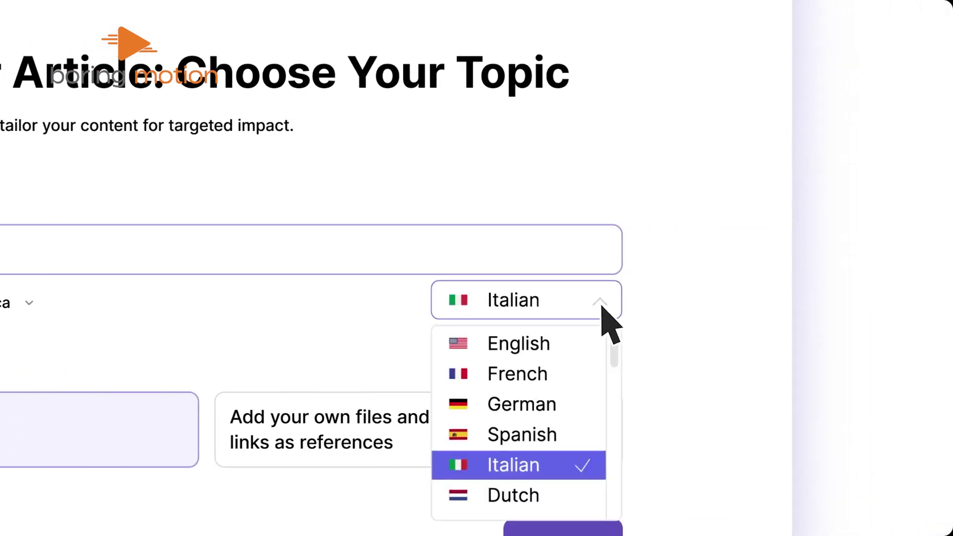
left_click(568, 342)
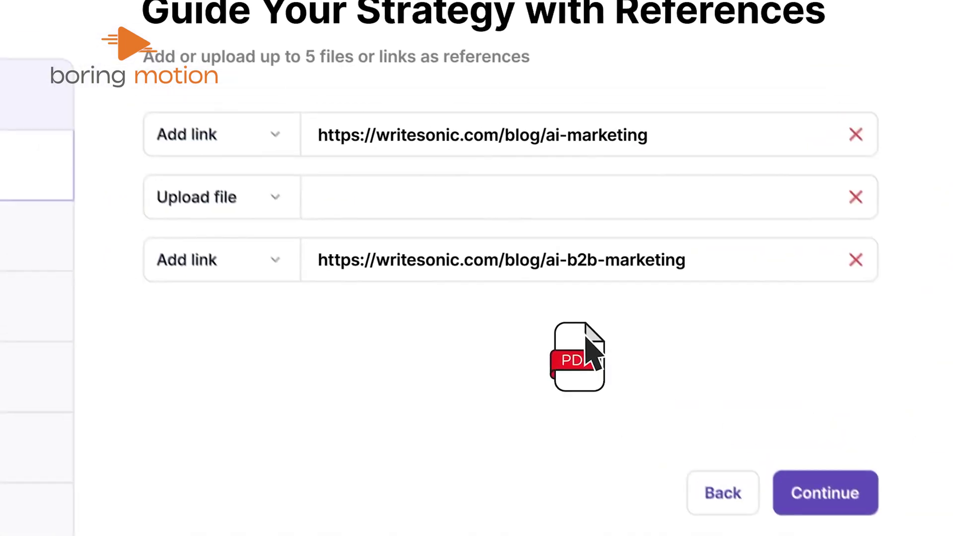
left_click_drag(625, 291, 551, 209)
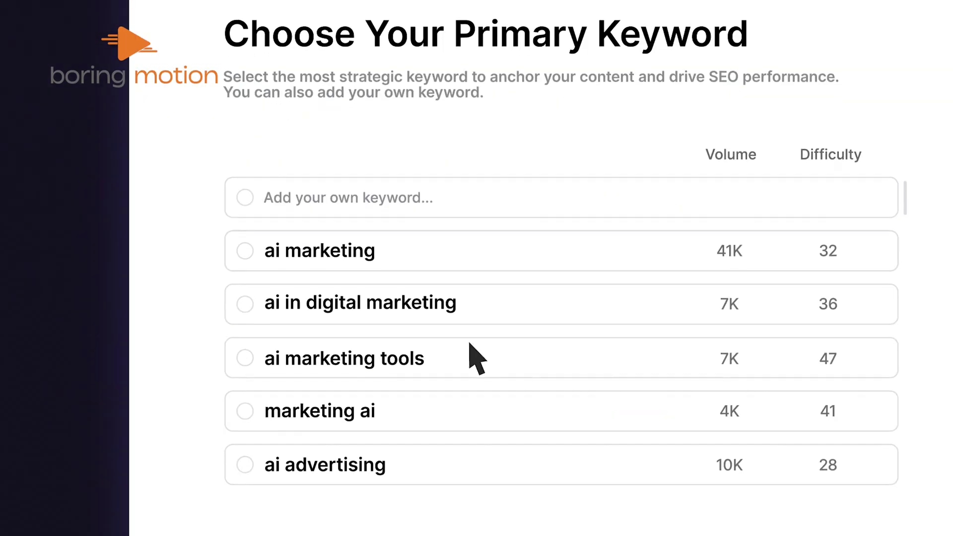
Choose keyword 'ai marketing', pick the Decoding AI Marketing title, and add an 'Introduction to Digit…' heading
left_click(246, 240)
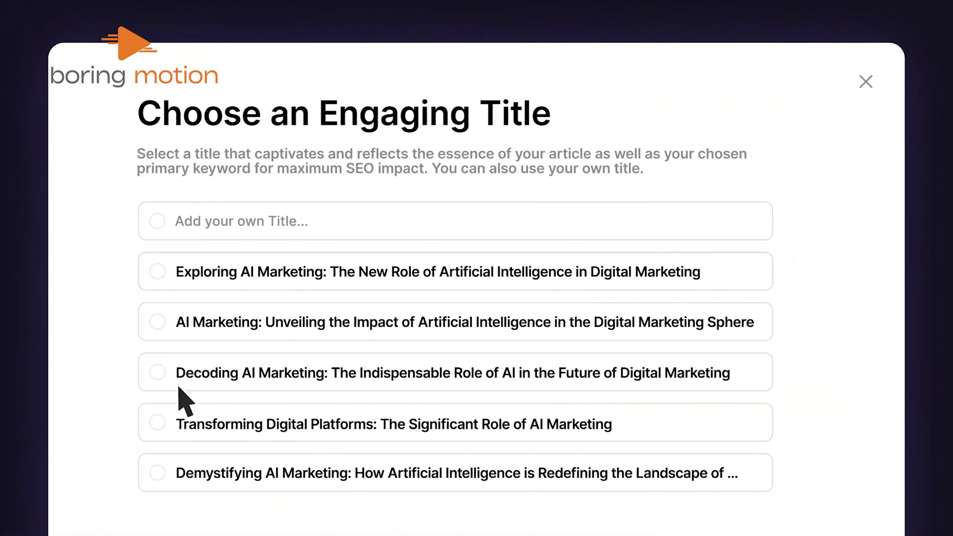
left_click(158, 371)
type("Introdu")
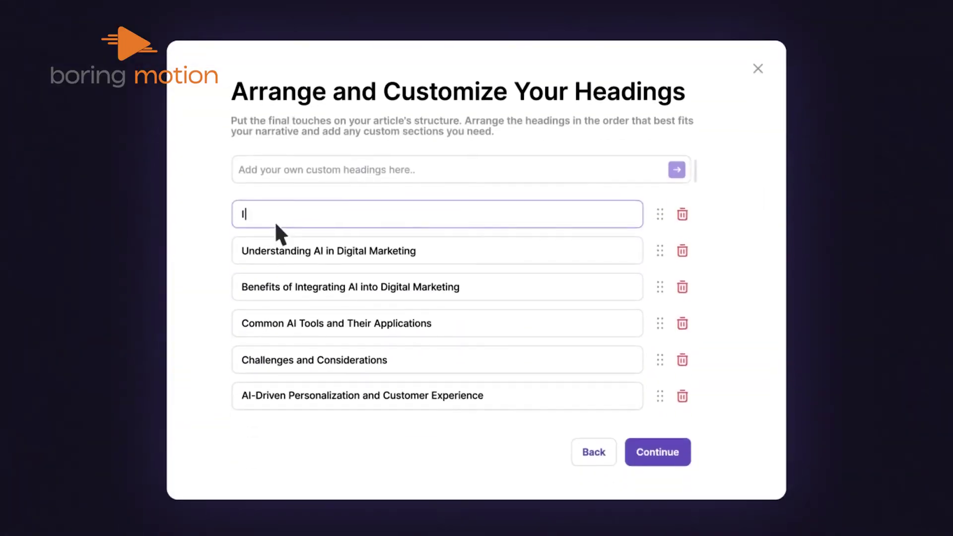
type("ction to Digit")
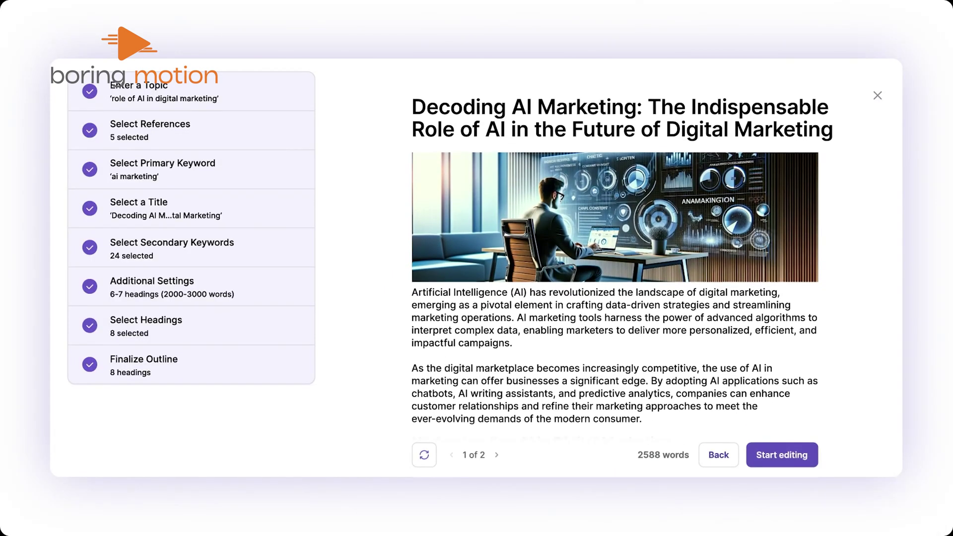
scroll(615, 298, "down", 5)
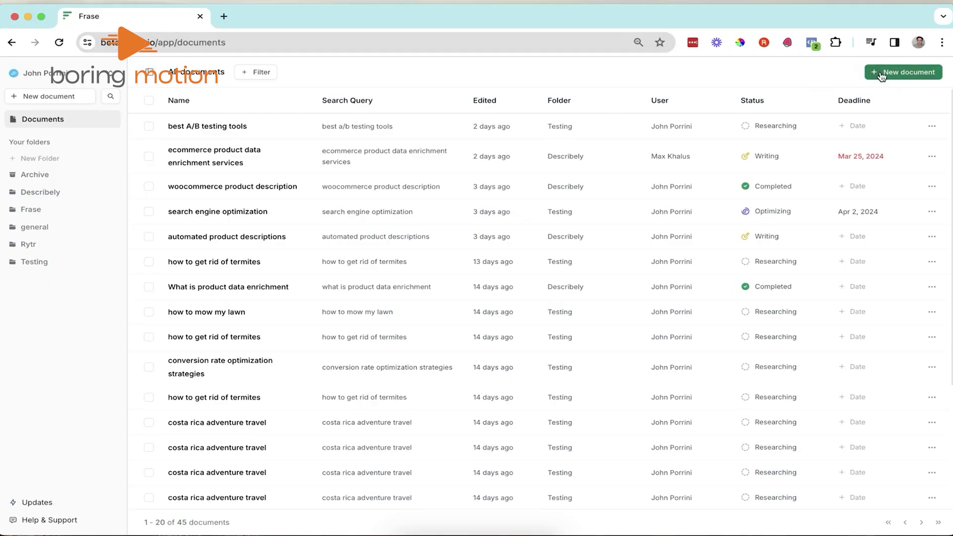
Create a new Frase document with the SEO workflow and review its outline and topic score
left_click(881, 73)
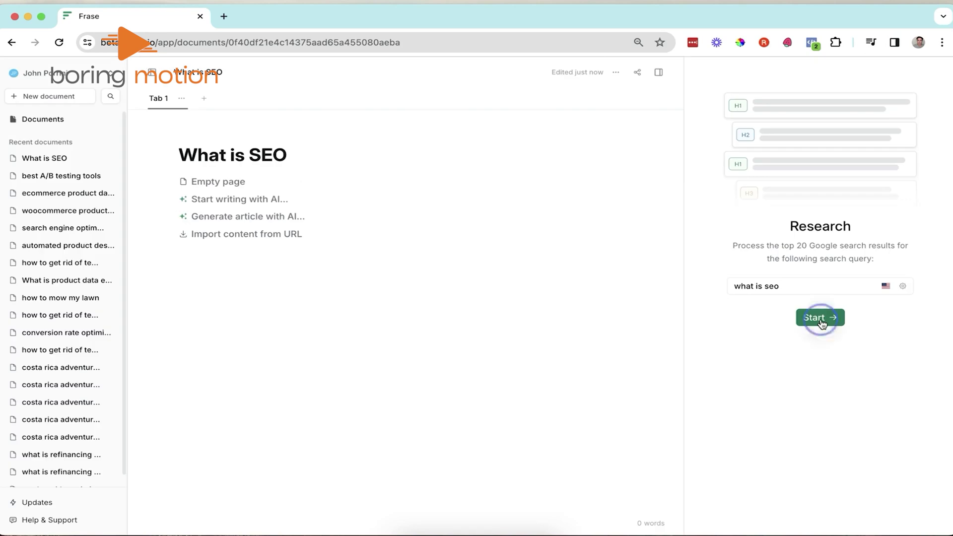
left_click(818, 320)
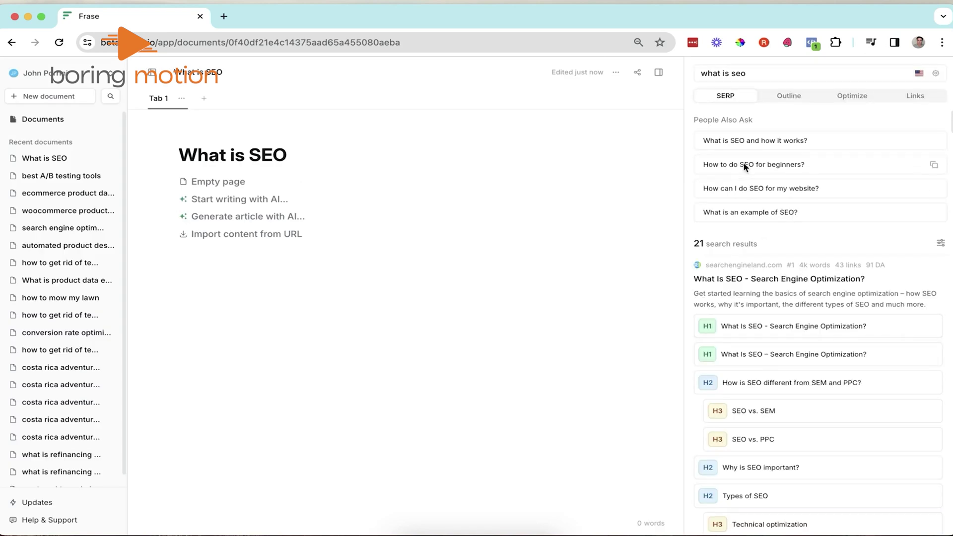
left_click(789, 96)
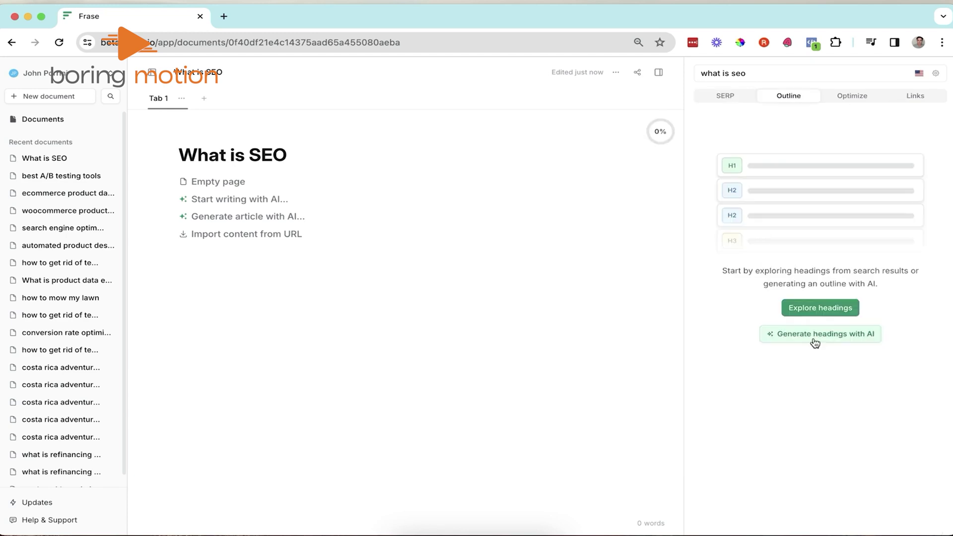
left_click(841, 99)
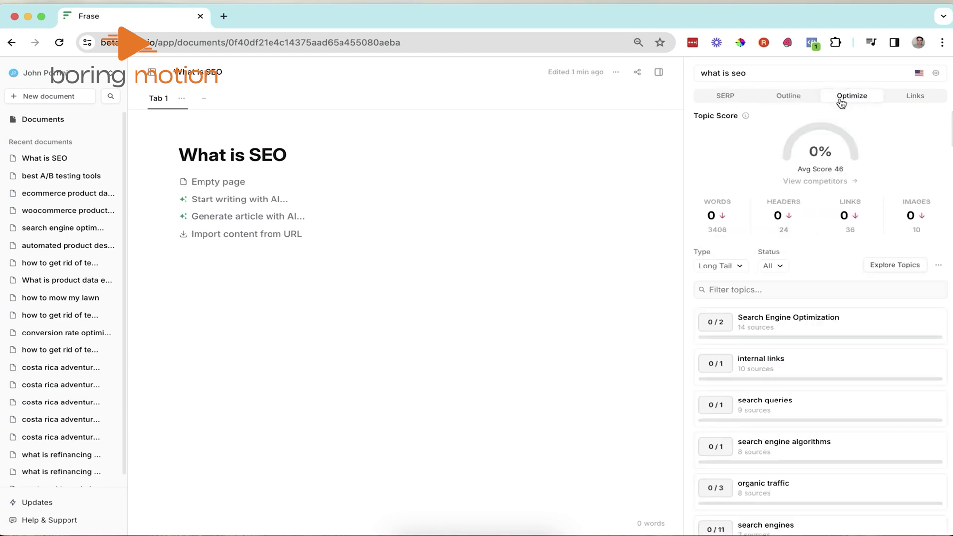
scroll(835, 348, "down", 5)
Generate an AI article outline from the editor's writing prompt
left_click(213, 199)
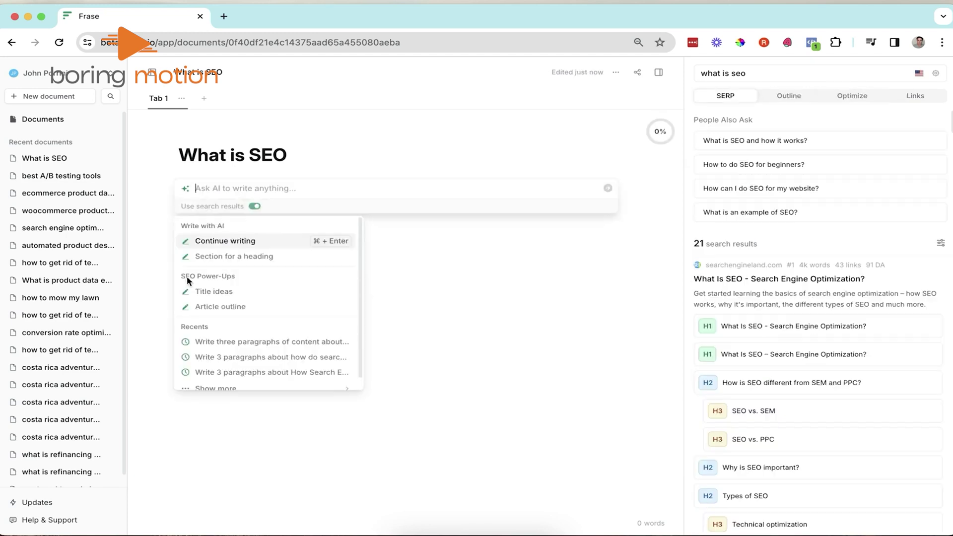
left_click(229, 307)
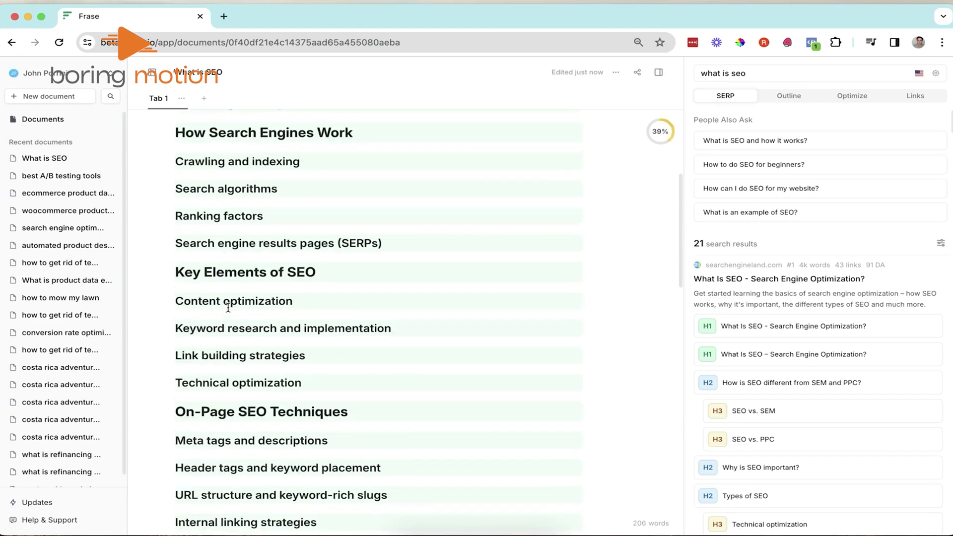
scroll(227, 307, "up", 5)
scroll(298, 248, "down", 6)
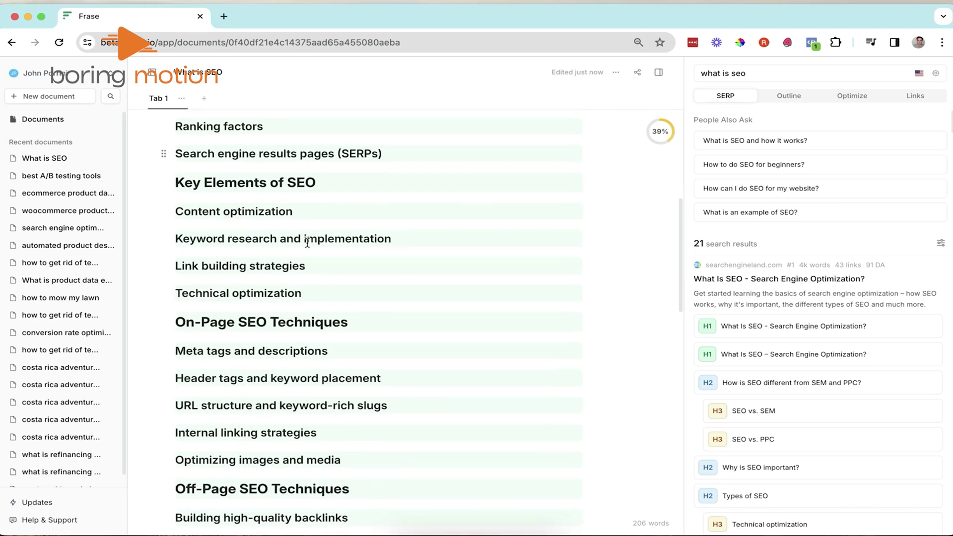
scroll(347, 298, "up", 6)
Have AI write a paragraph under the heading, then check the 59% topic score and keywords
key("Tab")
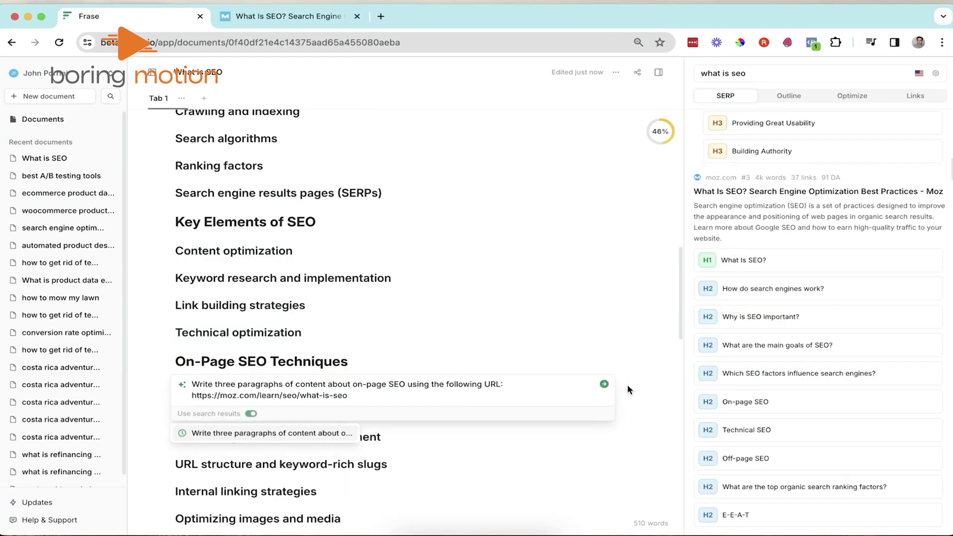
left_click(605, 384)
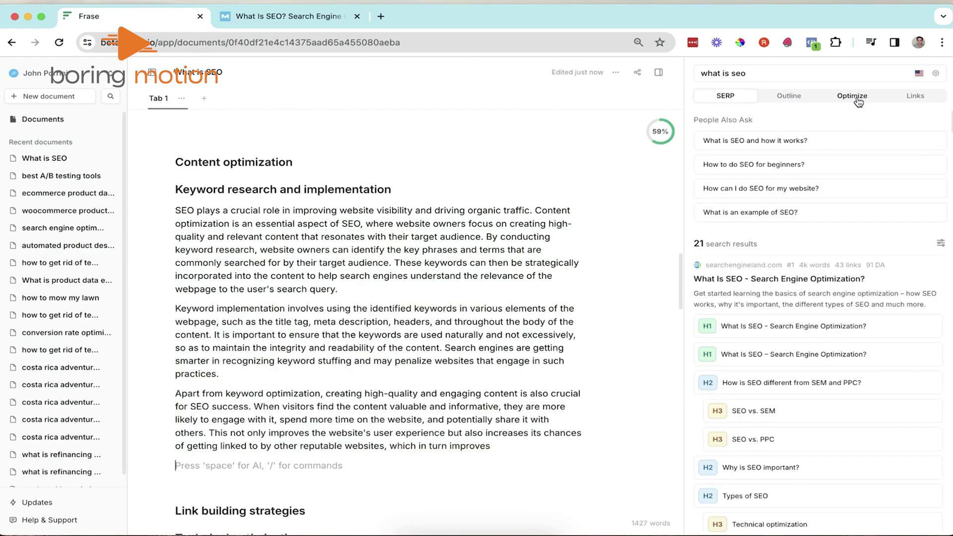
left_click(852, 96)
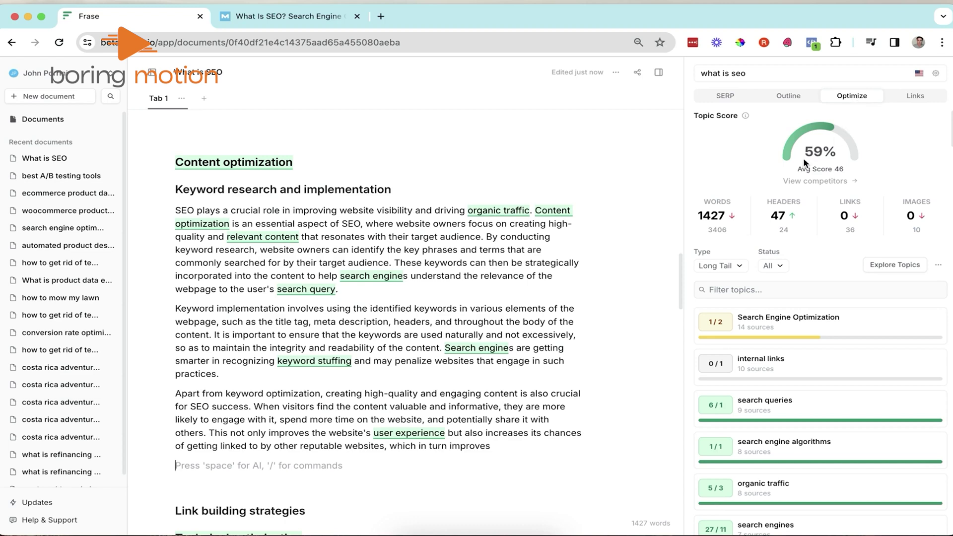
scroll(802, 158, "down", 5)
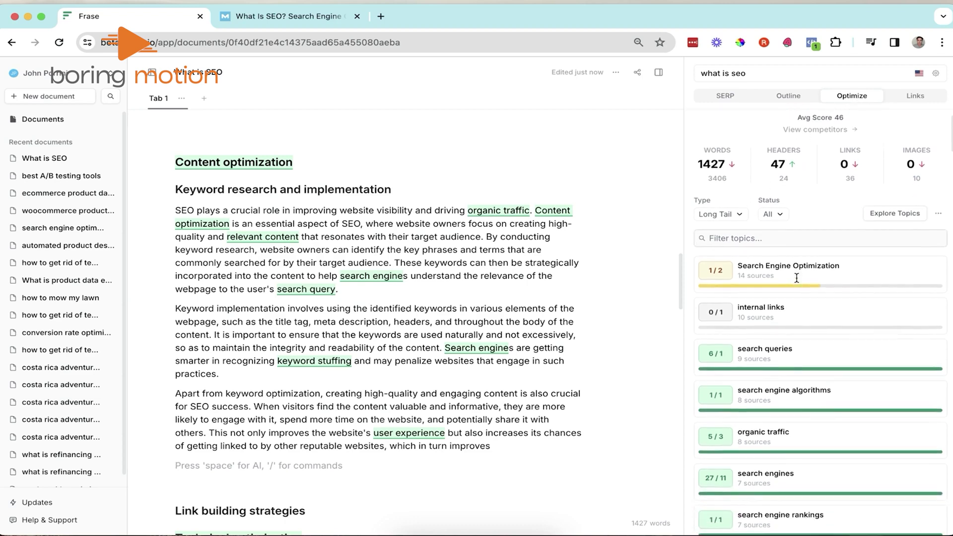
scroll(789, 367, "down", 4)
scroll(790, 367, "up", 10)
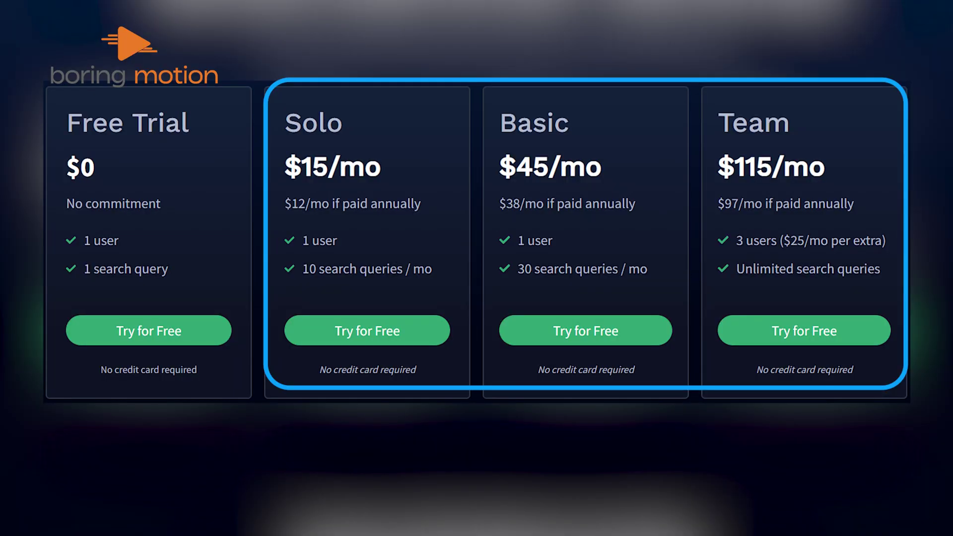
Write the AI request 'create a list of key differences between seo and sem' under SEO vs SEM
type("te a list of key differences bet")
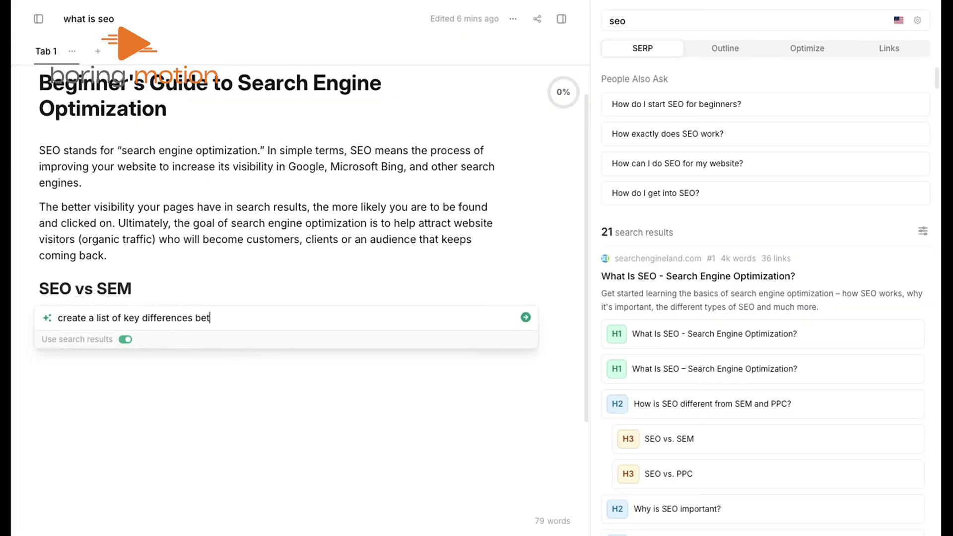
type("ween seo and sem")
Run the SEO vs SEM list request, keep the five points, and continue writing under Link building strategies
key("Return")
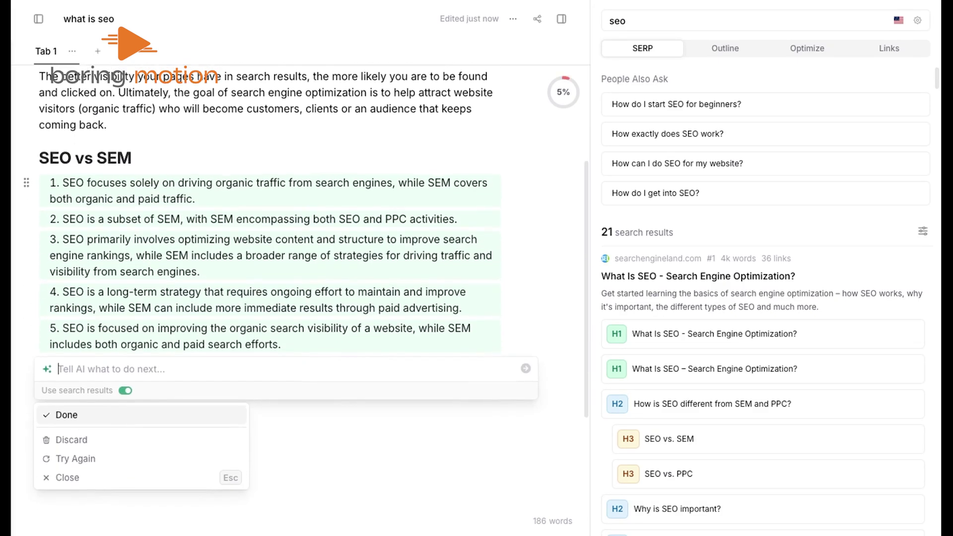
left_click(108, 417)
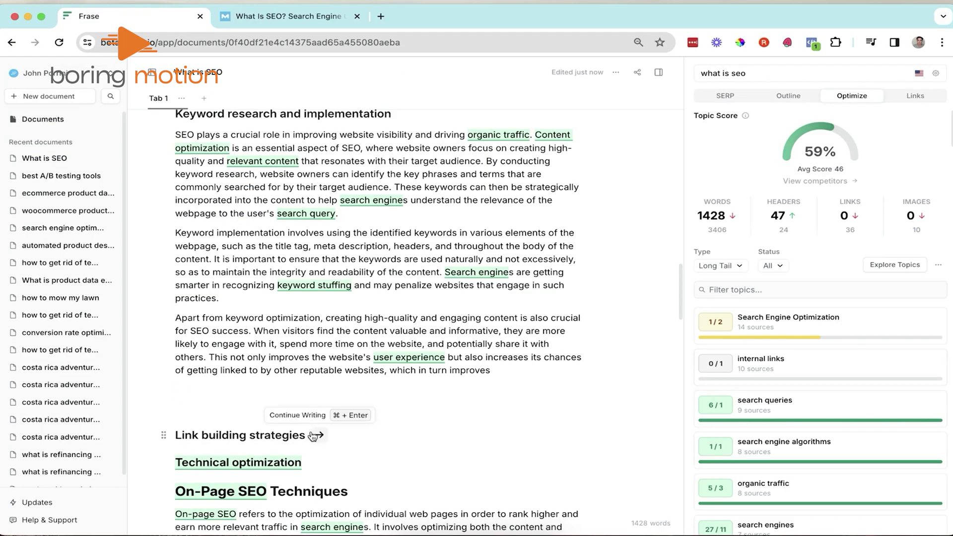
left_click(297, 414)
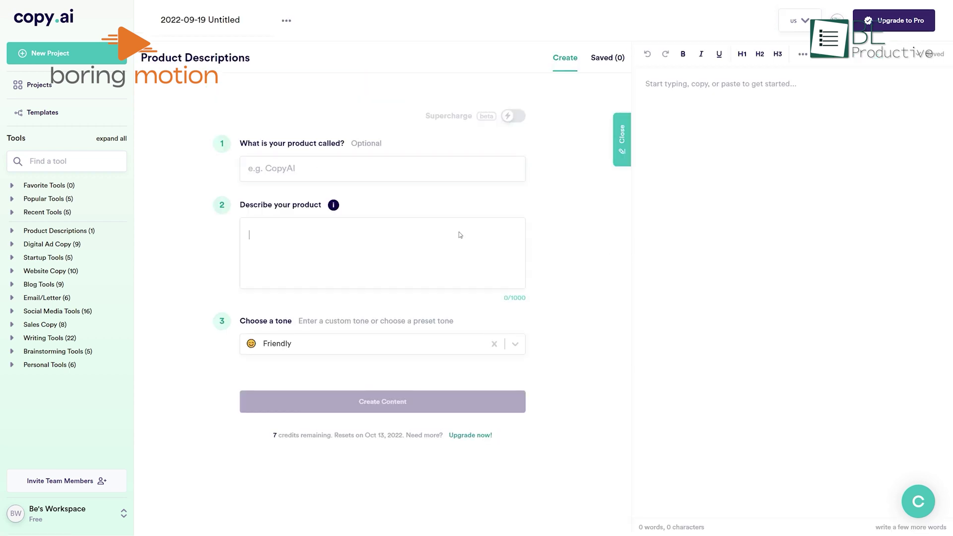
Fill in the product name, paste the AI definition as the description, and choose Professional tone
left_click(339, 165)
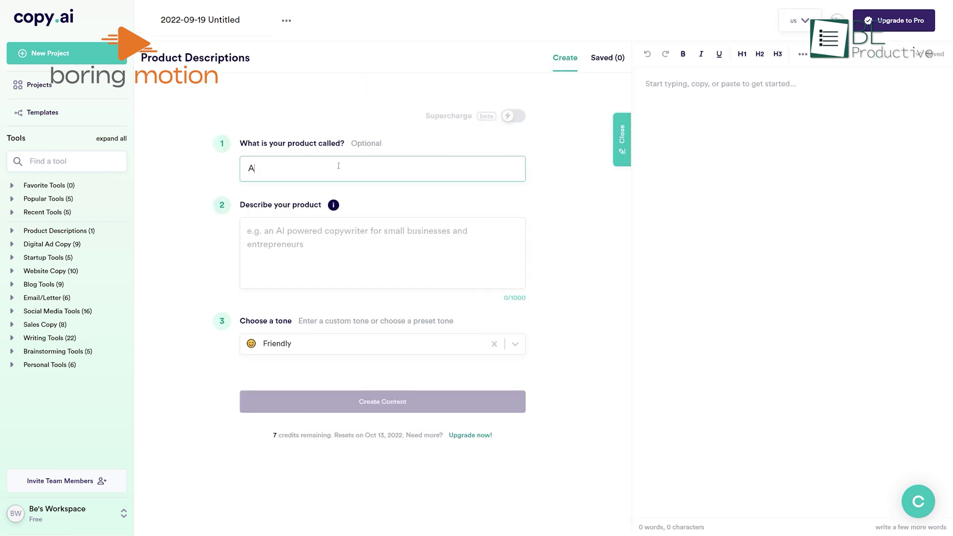
left_click(323, 239)
right_click(324, 239)
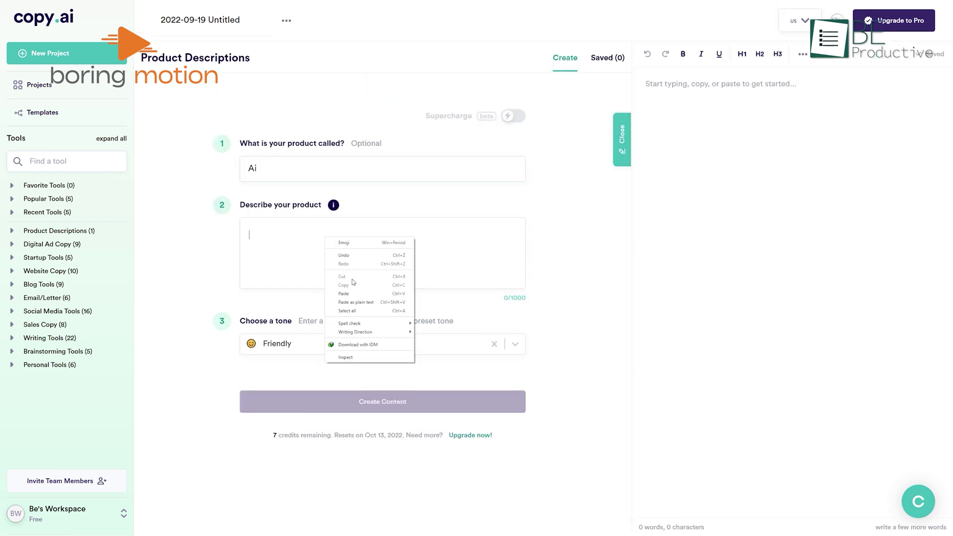
left_click(352, 293)
left_click(382, 348)
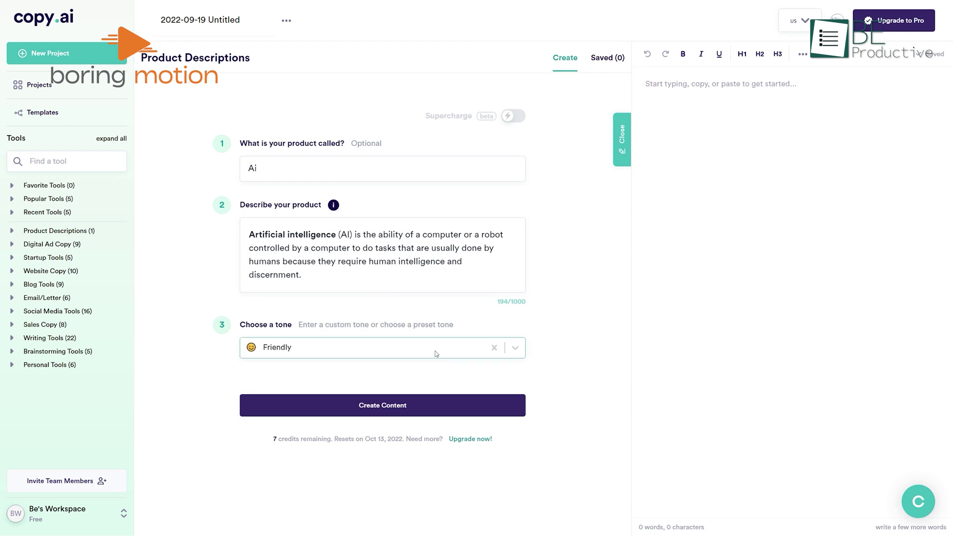
left_click(383, 433)
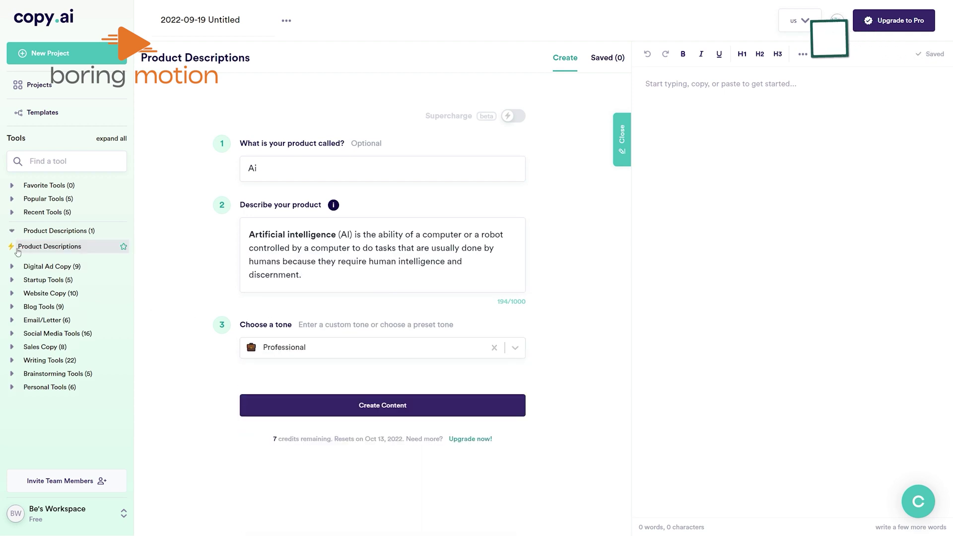
Generate Facebook Listicle copy from the Digital Ad Copy tools, then browse Social Media Content templates
left_click(13, 266)
left_click(54, 297)
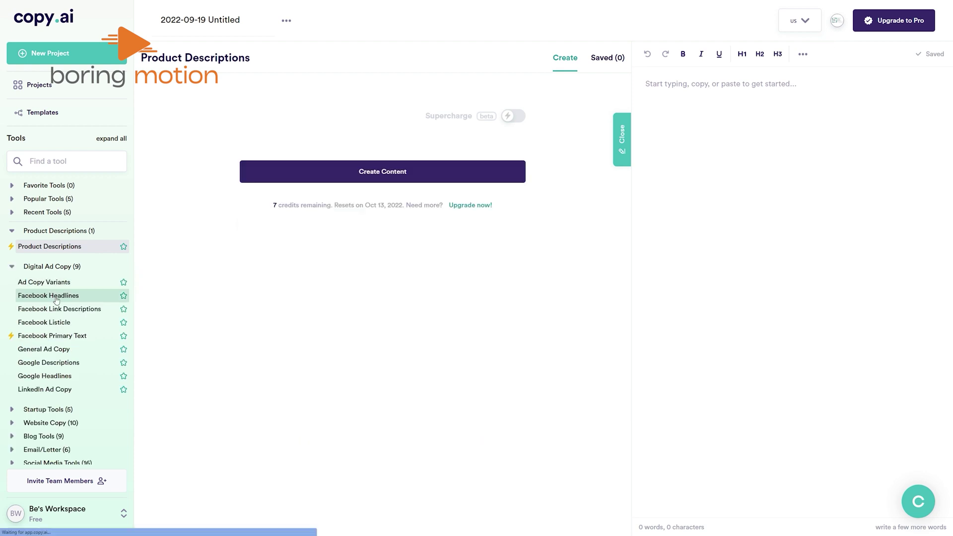
left_click(57, 310)
left_click(49, 322)
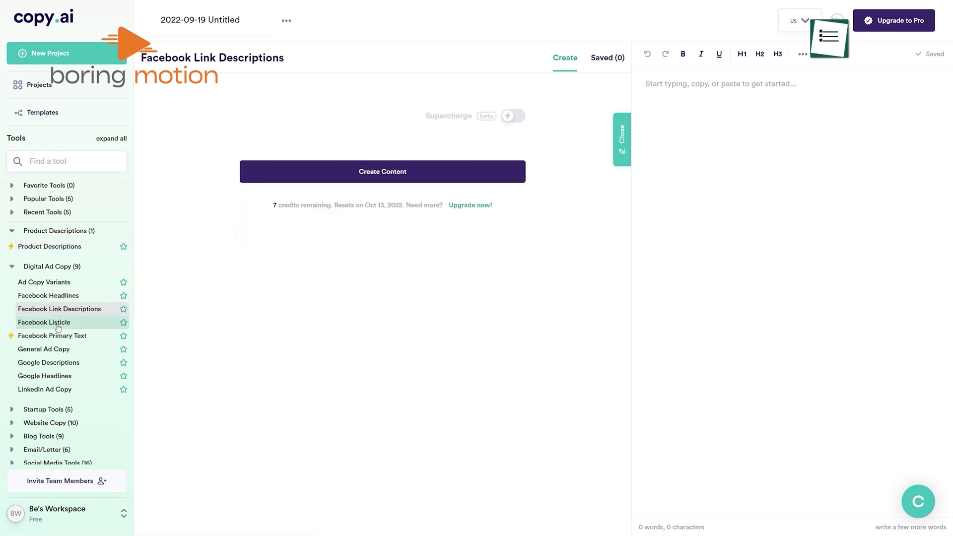
left_click(391, 406)
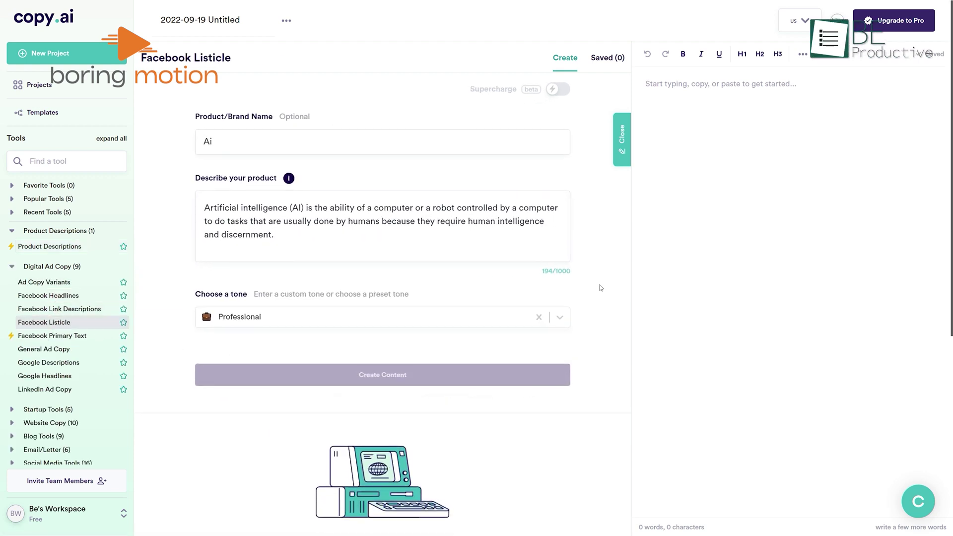
scroll(602, 250, "down", 7)
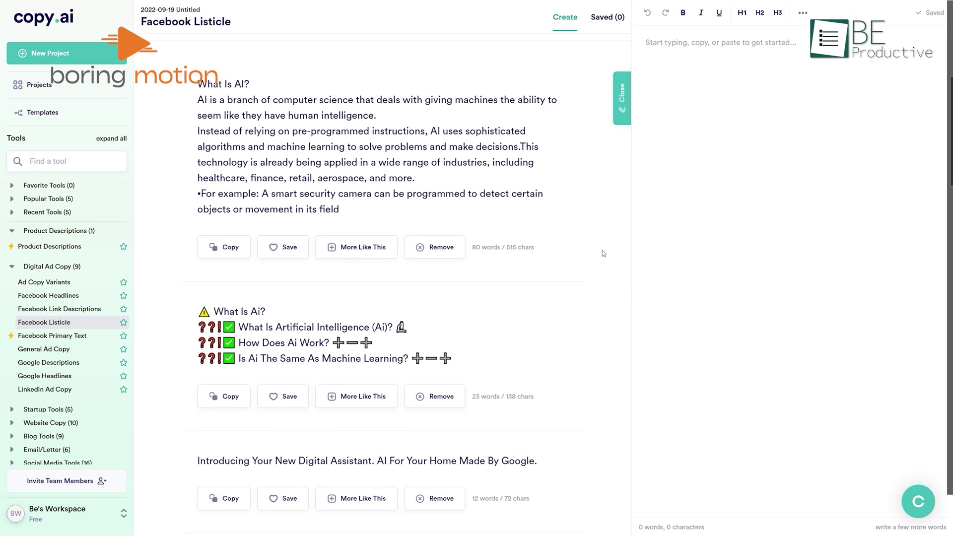
left_click(205, 255)
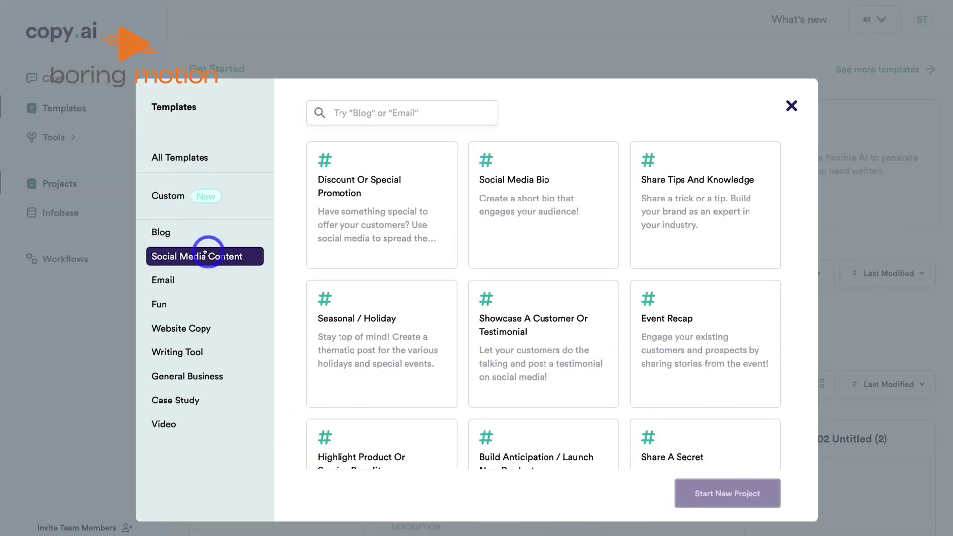
Browse the Email templates, then send 'Write a detailed product description' to the chat
left_click(185, 280)
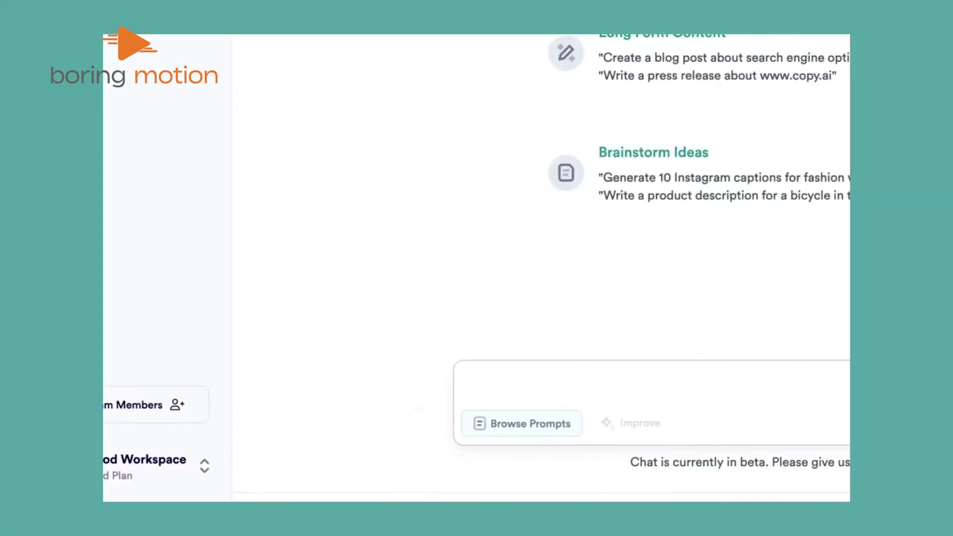
type("Write a detailed product description of a hand made bamboo chair, made sustainably.")
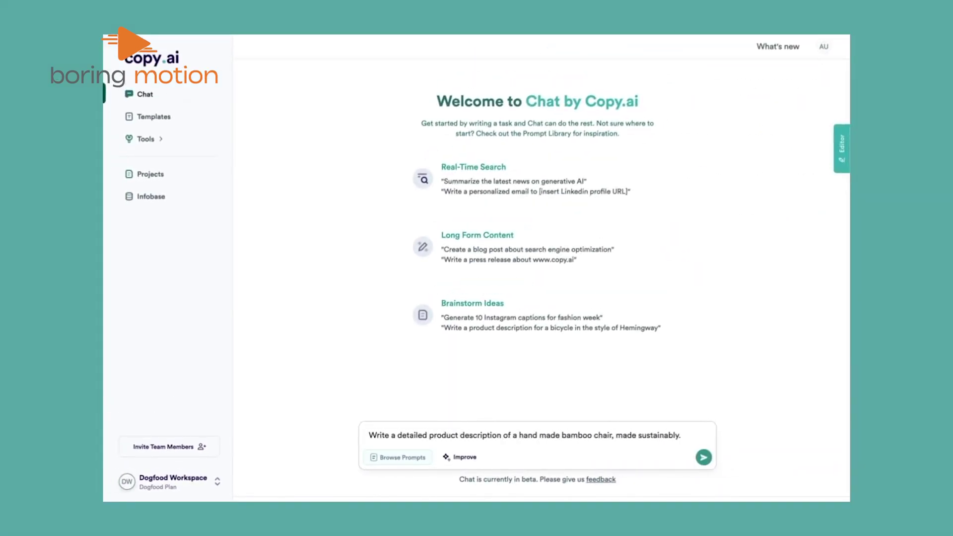
key("Return")
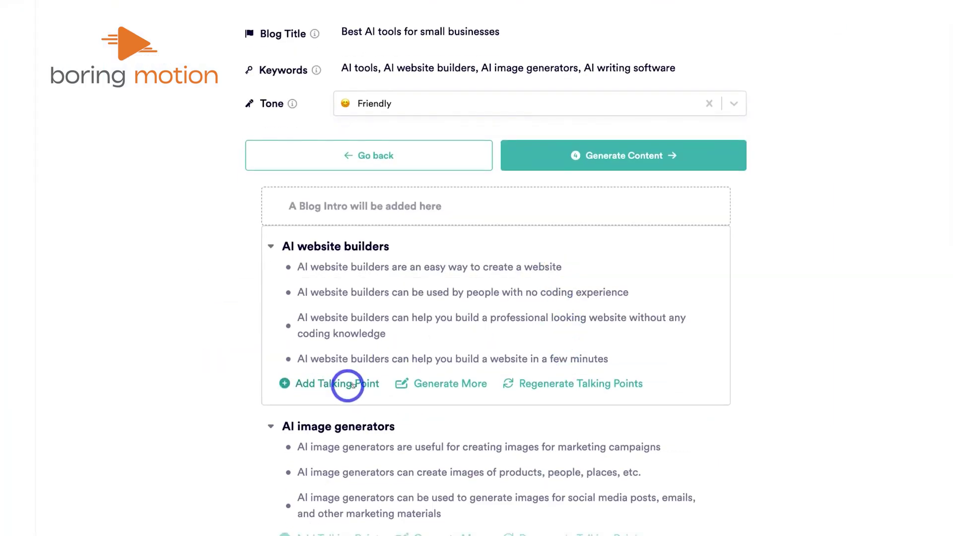
Scroll through the outline's AI tools sections and edit the AI image generators talking point
scroll(537, 349, "down", 8)
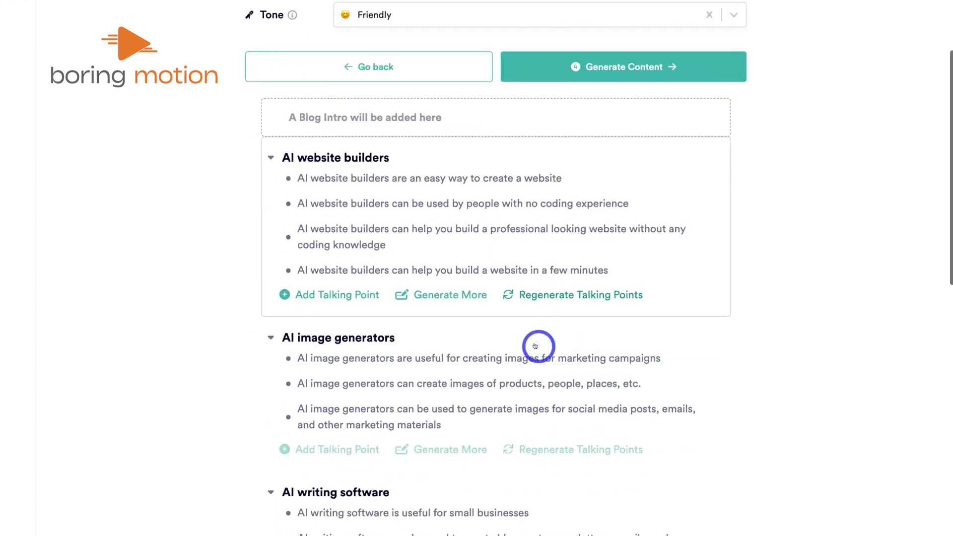
scroll(538, 346, "down", 7)
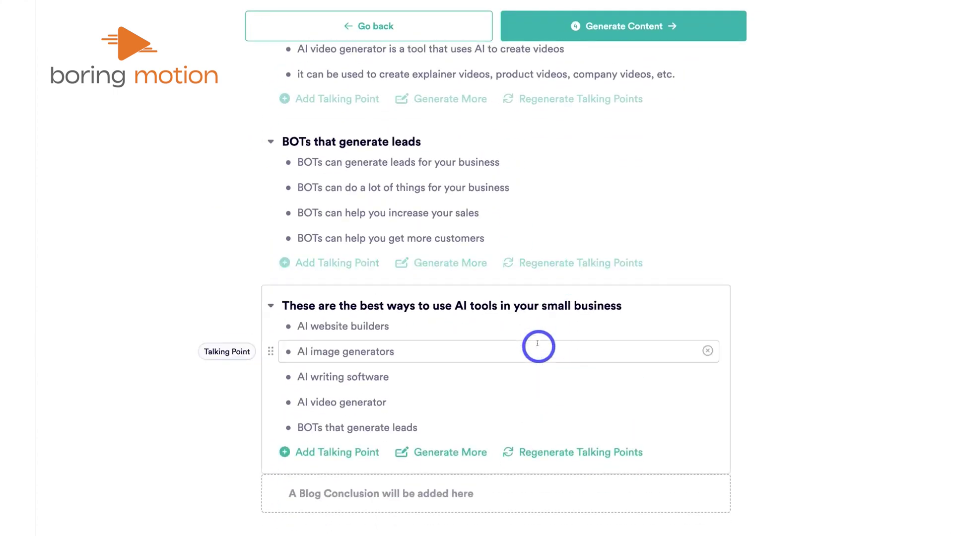
left_click(497, 343)
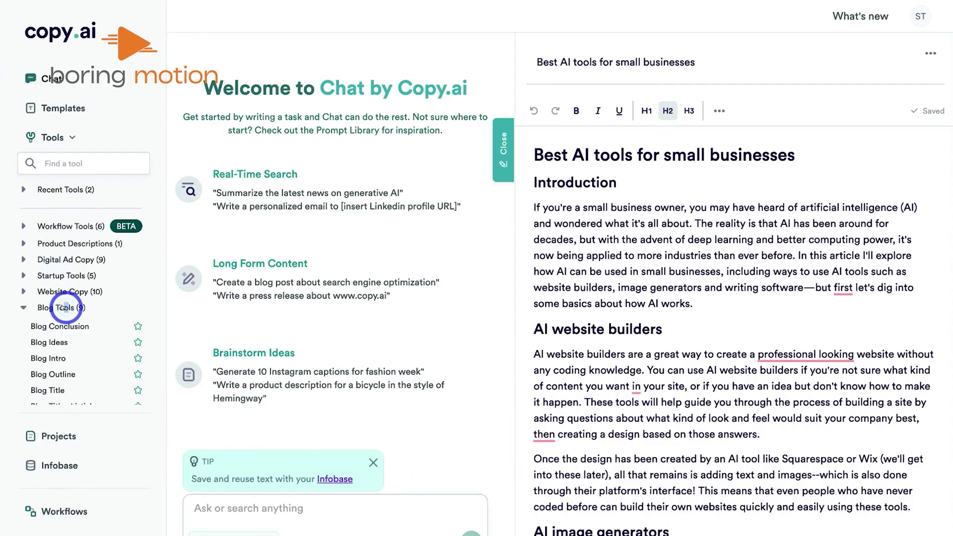
Open Blog Intro, then start moving the project to a folder, showing the Blog posts option
left_click(48, 358)
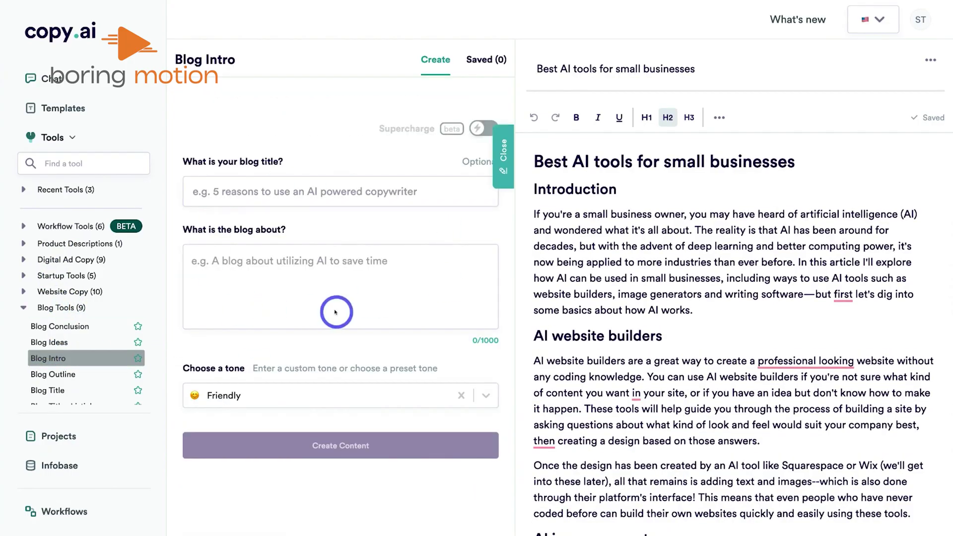
scroll(59, 361, "down", 1)
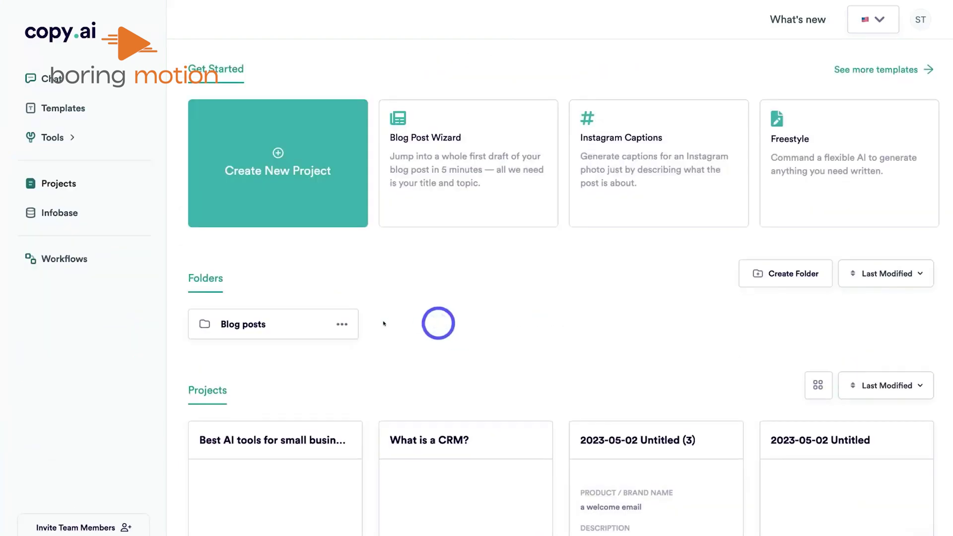
scroll(436, 323, "down", 3)
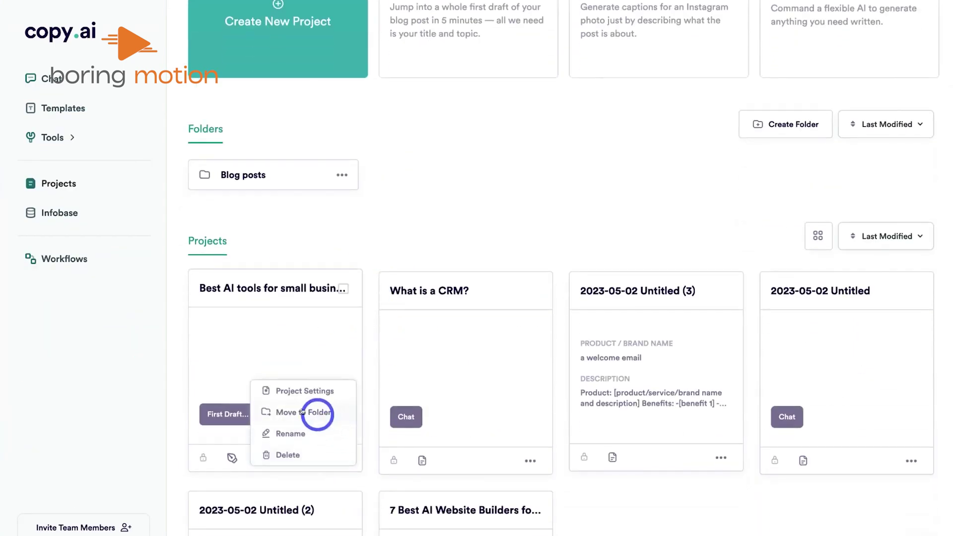
left_click(292, 412)
left_click(374, 286)
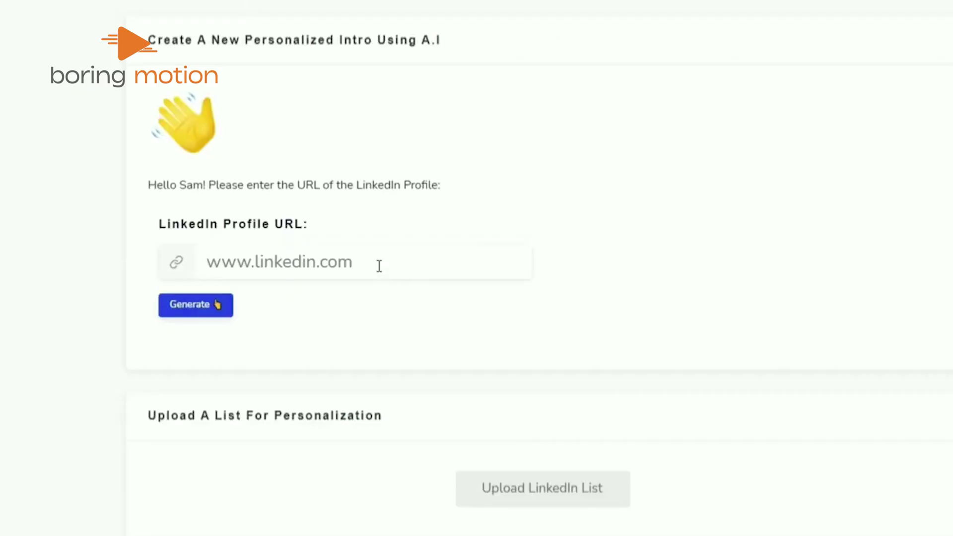
Paste the LinkedIn profile URL into Writecream and generate a personalized LinkedIn intro
right_click(379, 266)
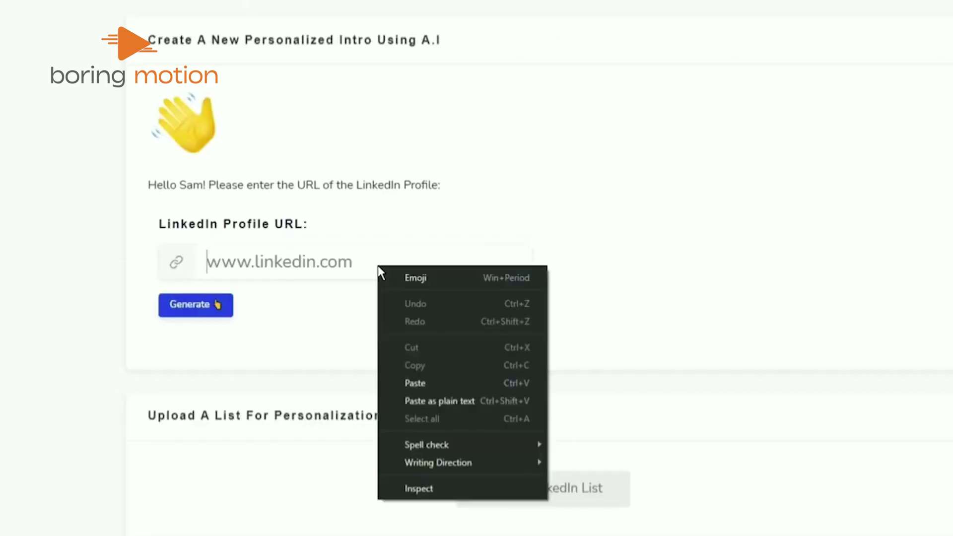
left_click(450, 383)
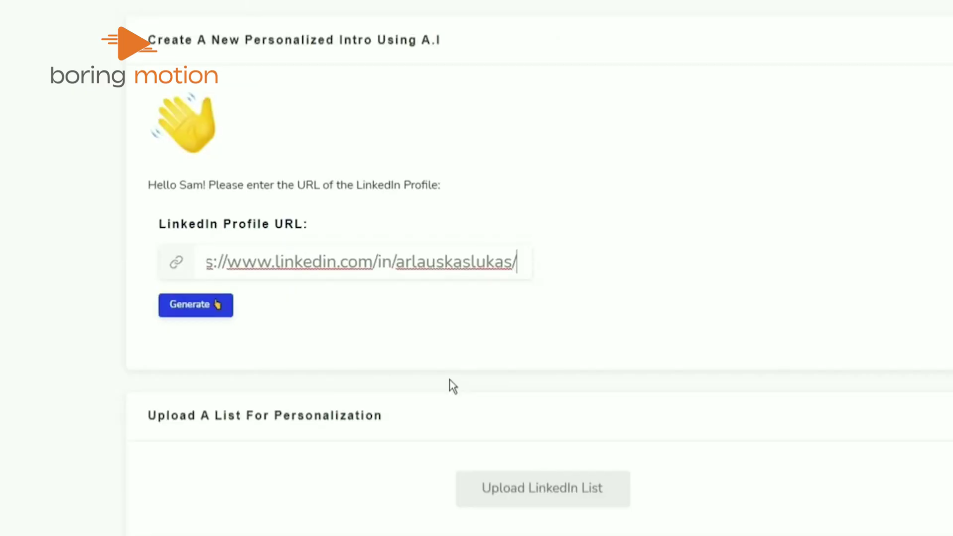
left_click(214, 306)
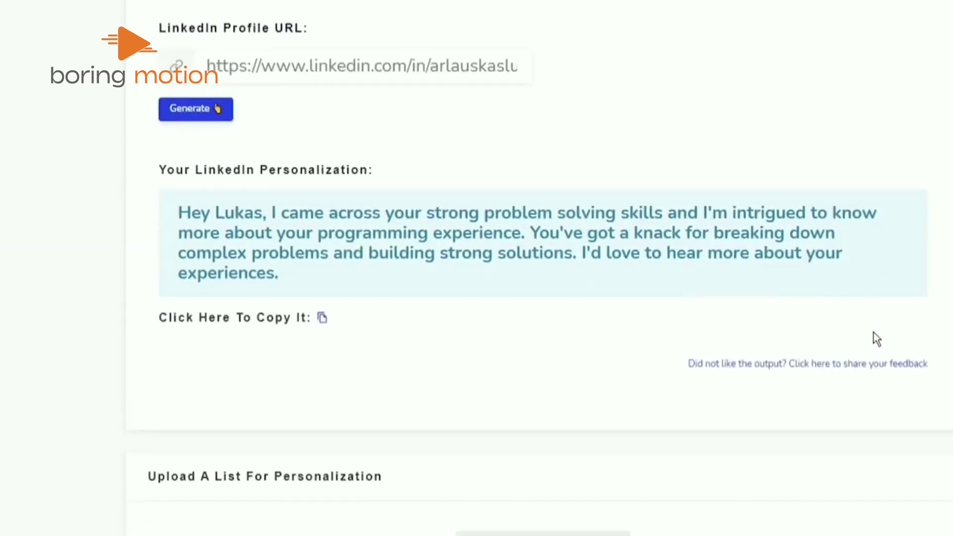